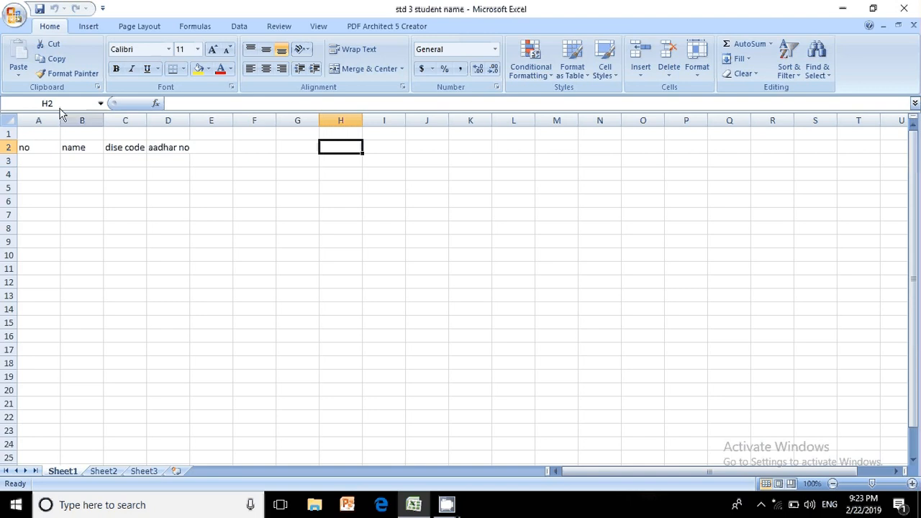
pyautogui.click(14, 14)
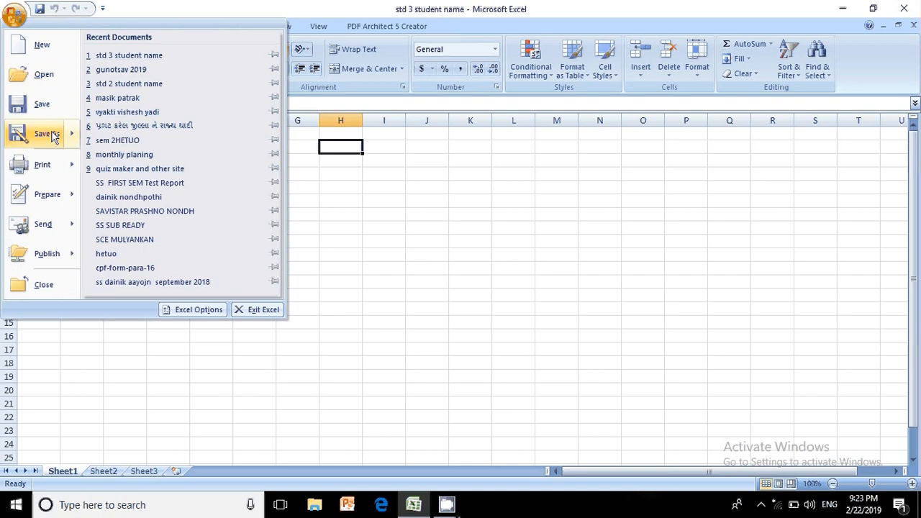
pyautogui.moveTo(54, 136)
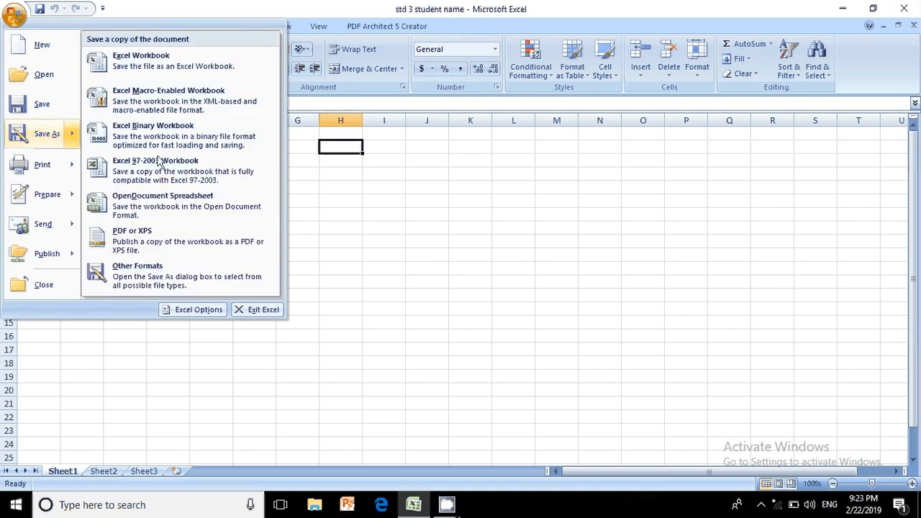
pyautogui.click(362, 208)
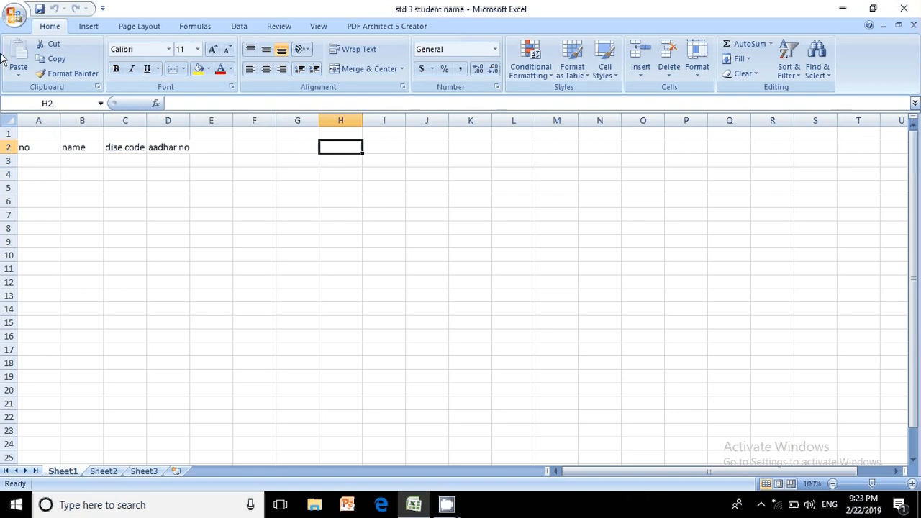
pyautogui.click(19, 76)
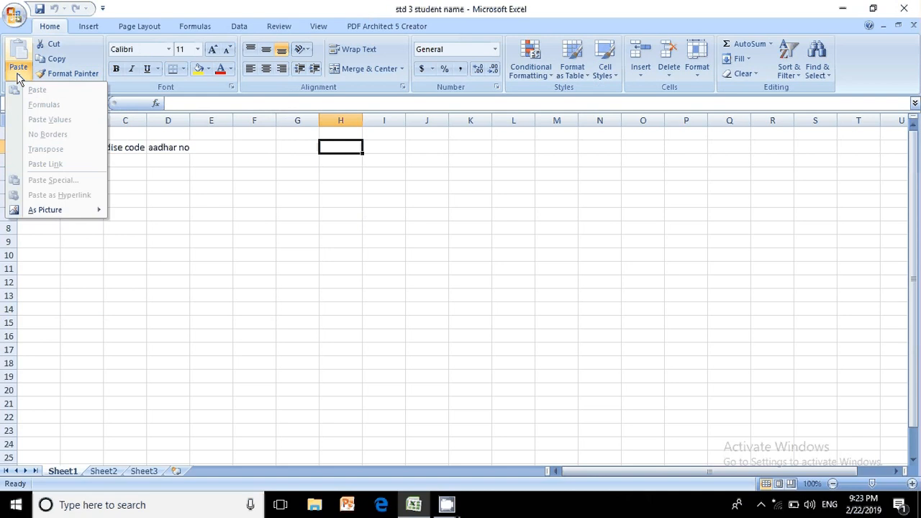
pyautogui.moveTo(72, 213)
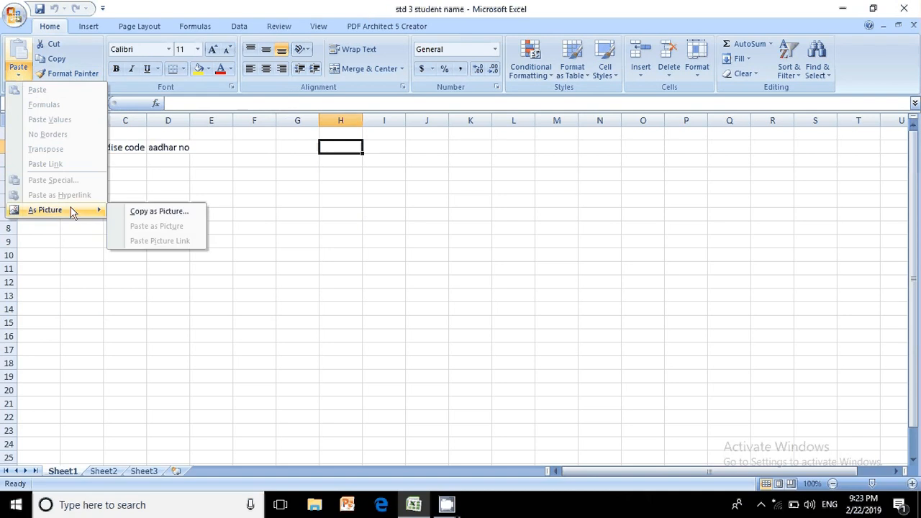
pyautogui.click(141, 212)
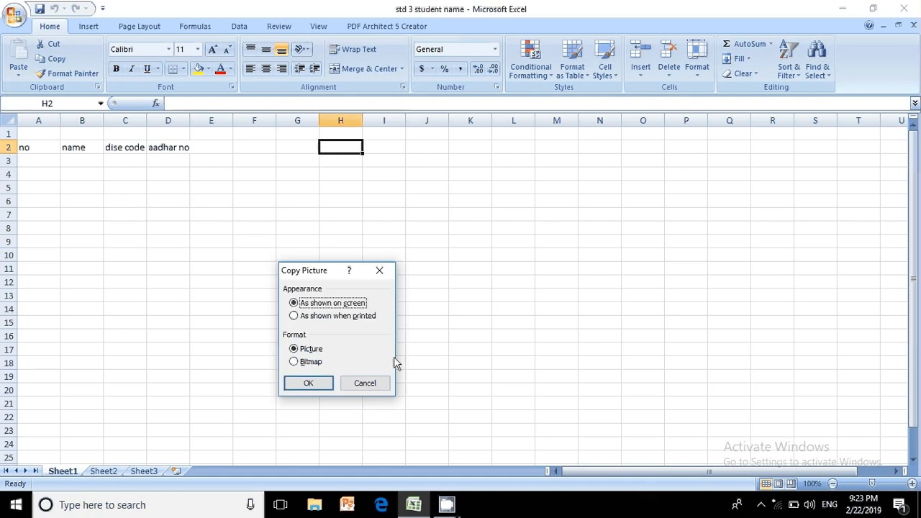
pyautogui.click(364, 383)
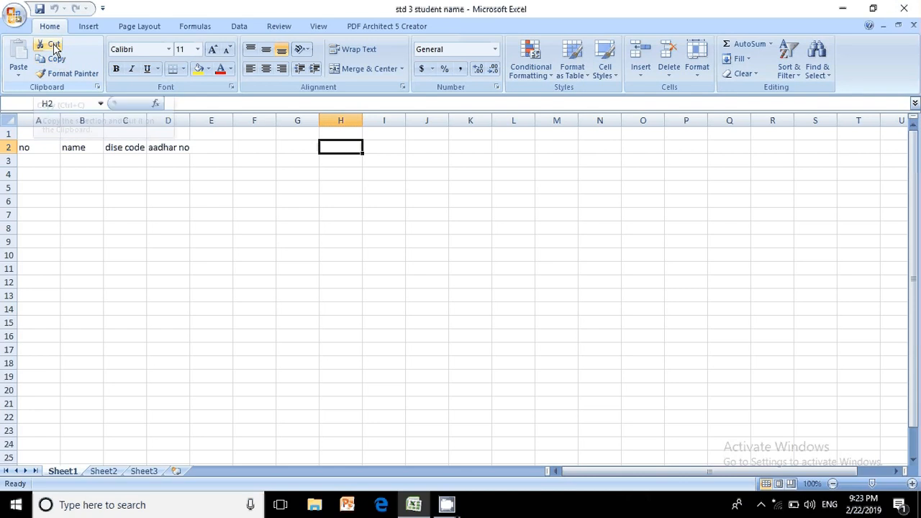
# Move the "dise code" header from cell C2 to C5 by cutting and pasting it
pyautogui.click(129, 146)
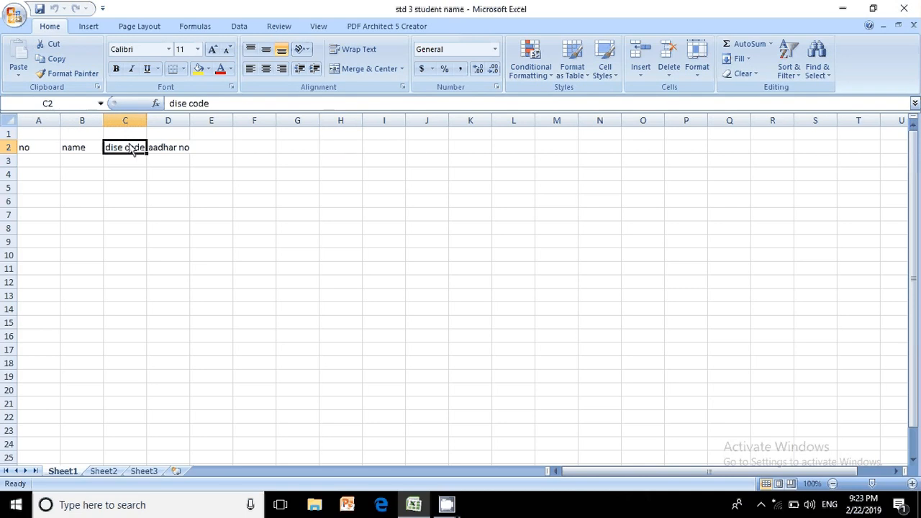
pyautogui.click(52, 45)
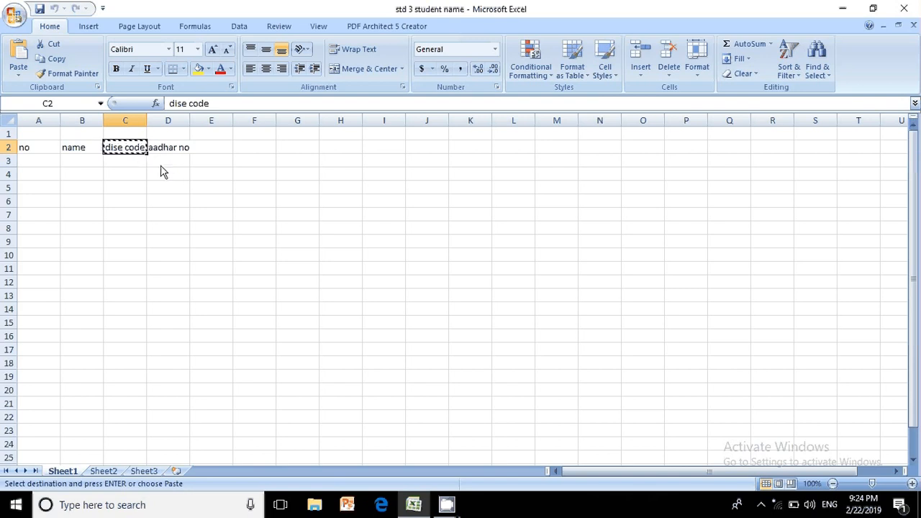
pyautogui.click(123, 187)
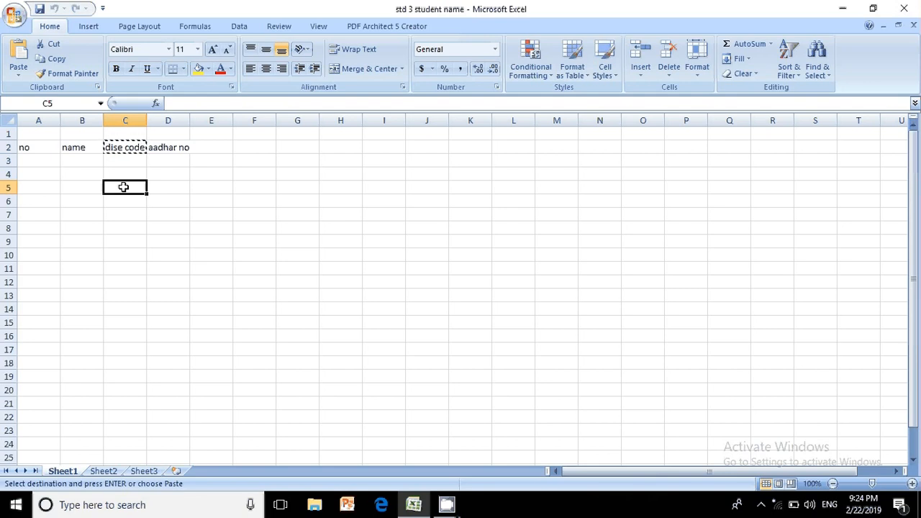
pyautogui.hotkey('ctrl', 'v')
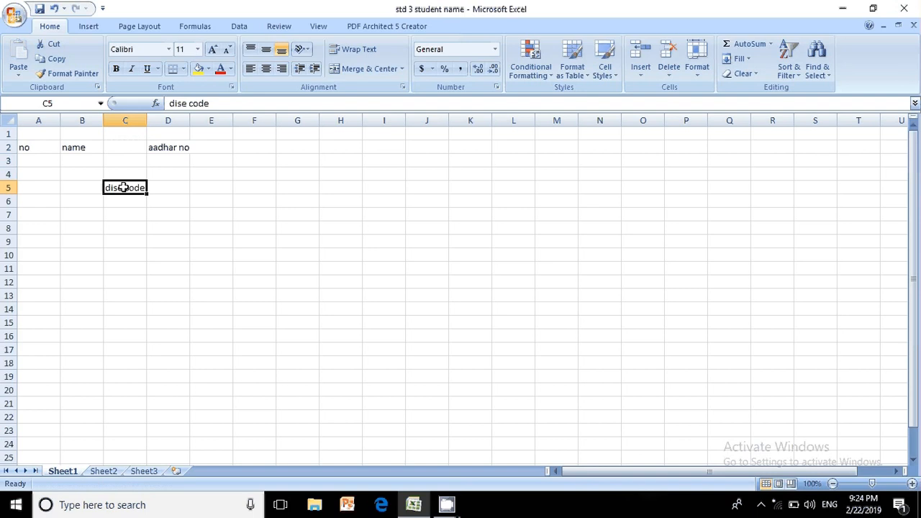
# Enter the shortcut notes "ctrl + x", "ctrl + v" and "ctrl + c" in cells E6 to E8
pyautogui.click(196, 198)
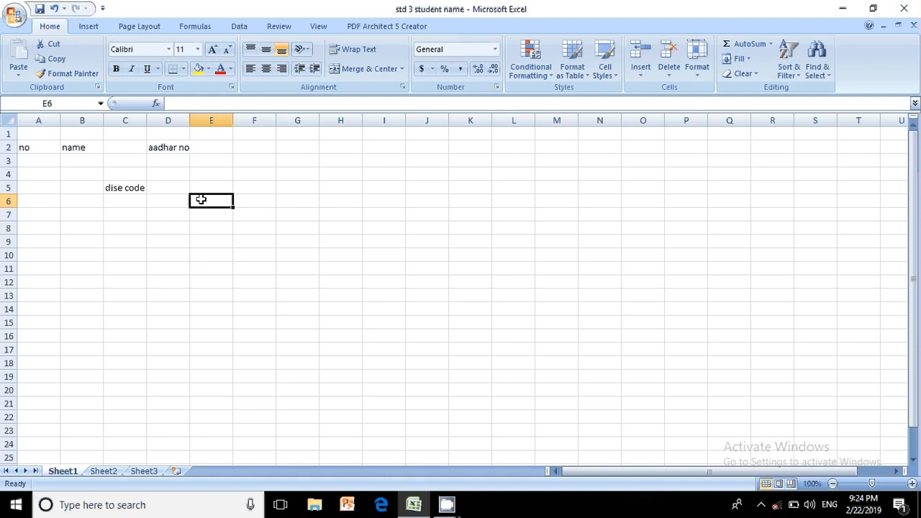
pyautogui.write('ctrl')
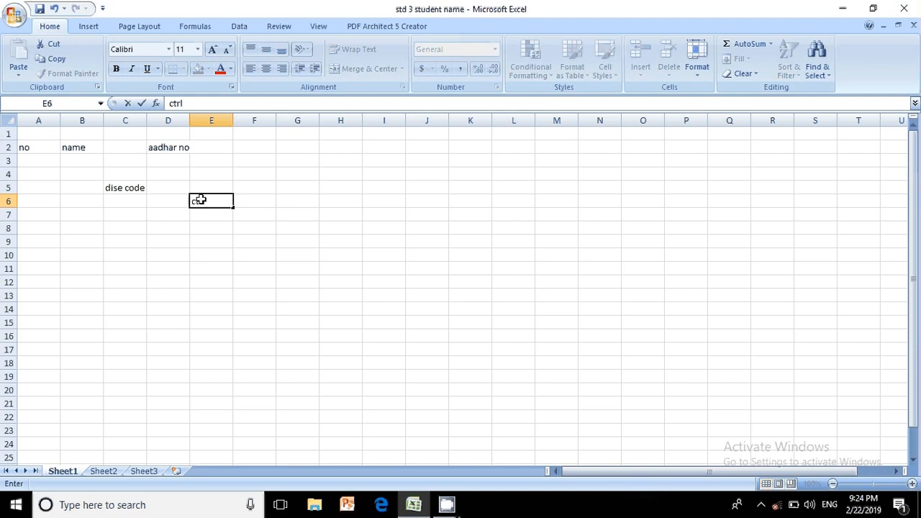
pyautogui.write(' + x')
pyautogui.press('Return')
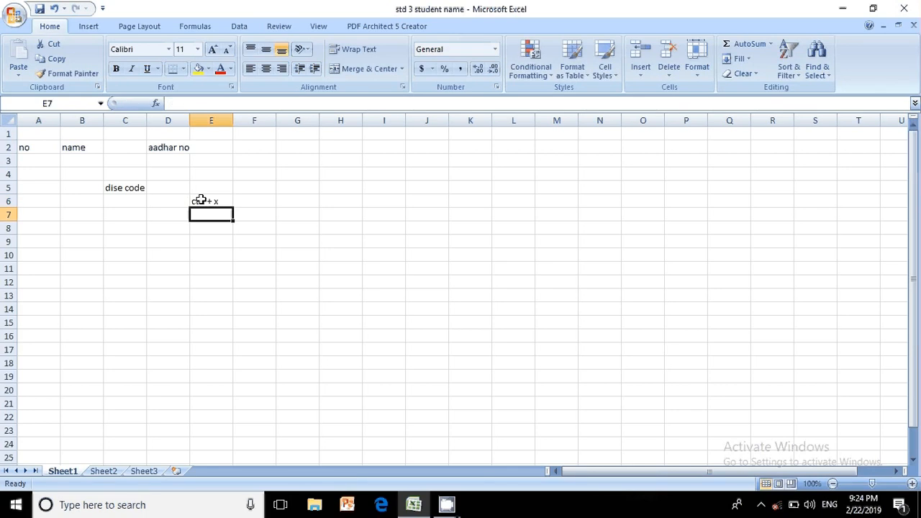
pyautogui.write('ctrl')
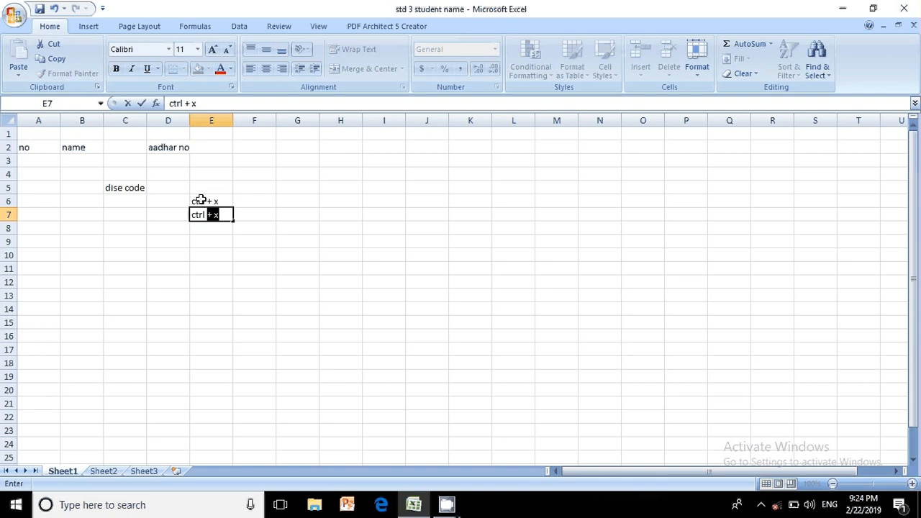
pyautogui.write(' + v')
pyautogui.press('Return')
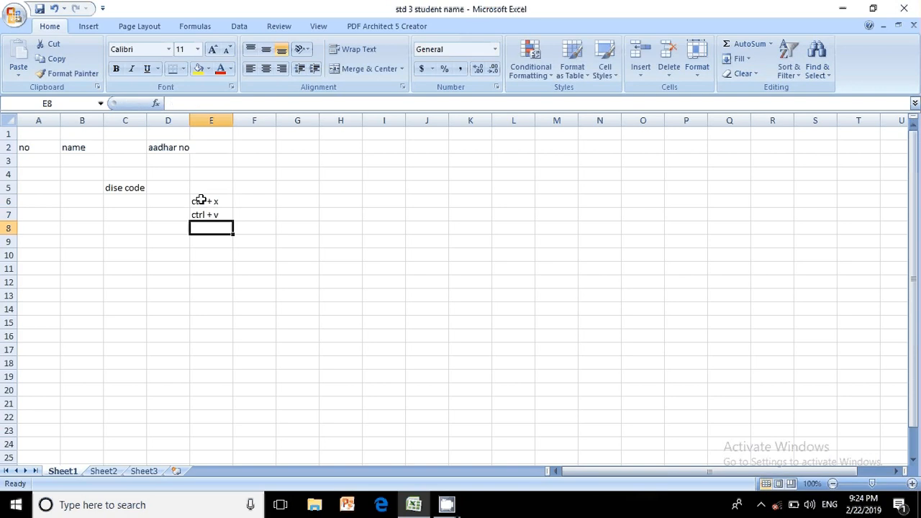
pyautogui.write('ctrl')
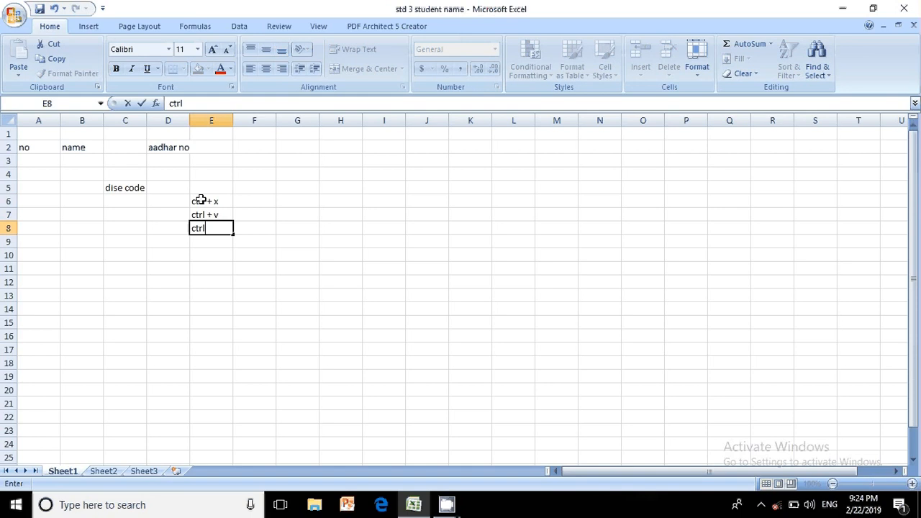
pyautogui.write(' + c')
pyautogui.press('Return')
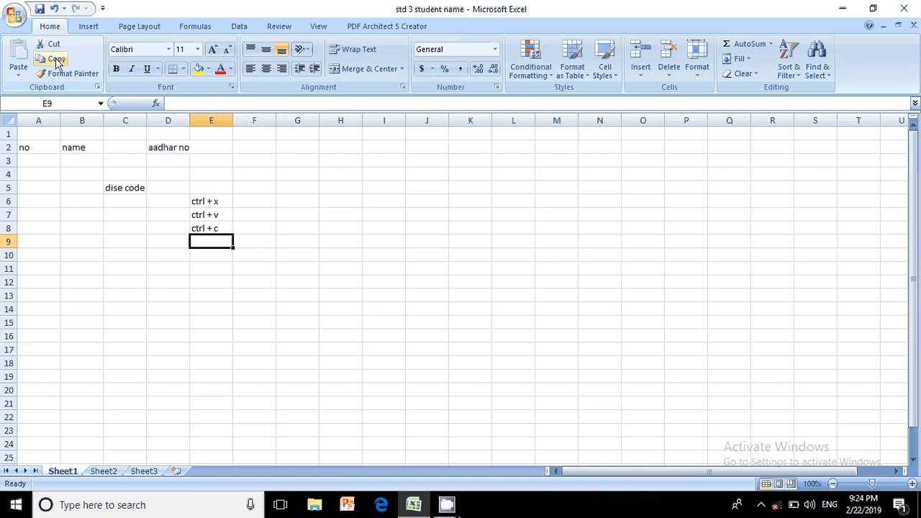
# Copy the "aadhar no" header from cell D2 into F2
pyautogui.click(170, 147)
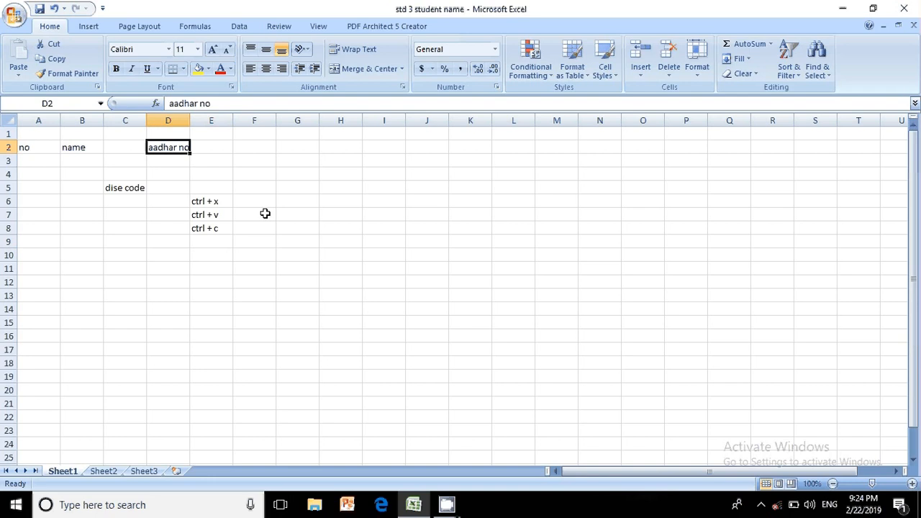
pyautogui.hotkey('ctrl', 'x')
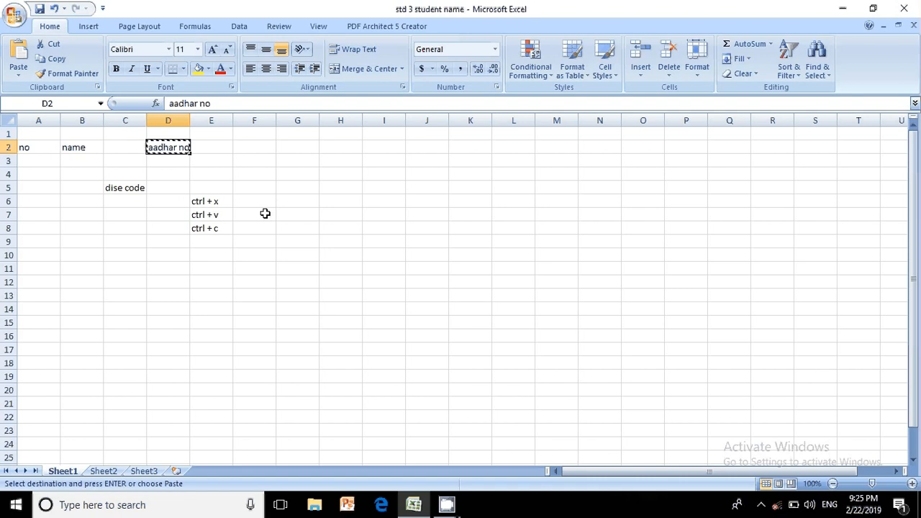
pyautogui.click(247, 147)
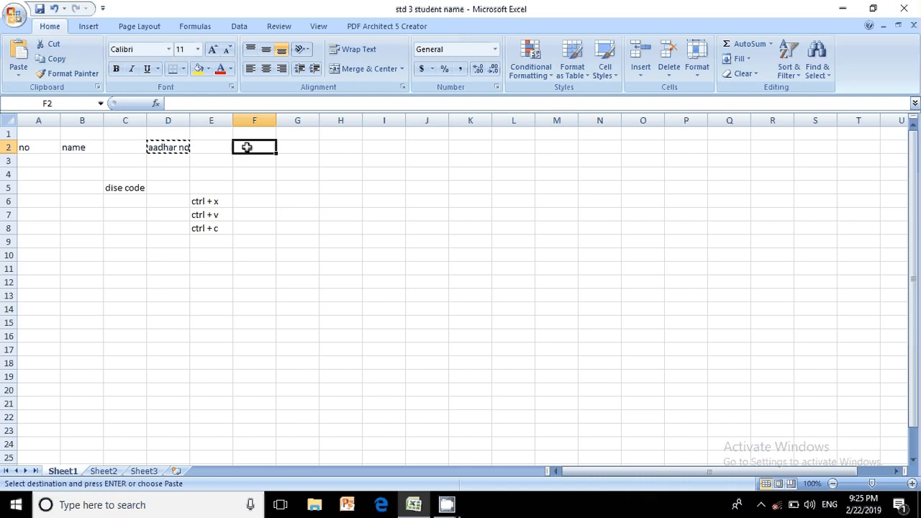
pyautogui.hotkey('ctrl', 'v')
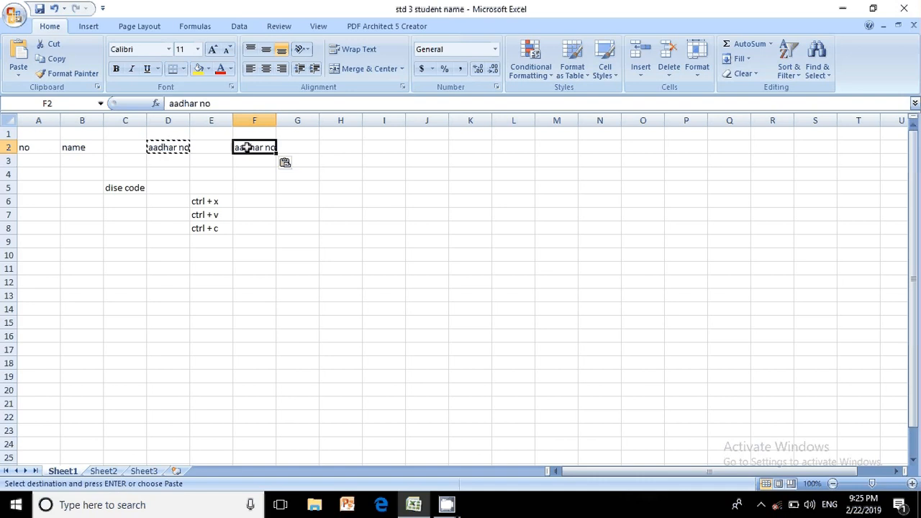
# Label the shortcut notes in column F with "cut" in F6, "paste" in F7 and "copy" in F8
pyautogui.click(191, 199)
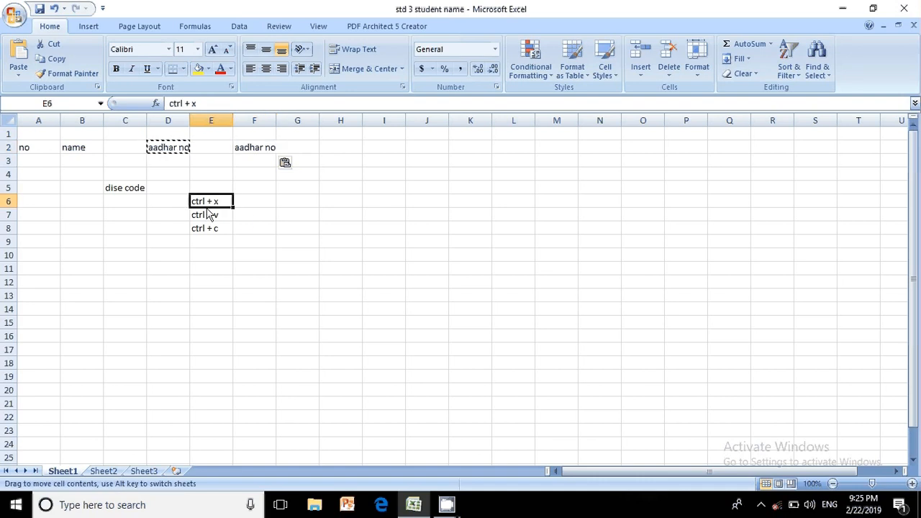
pyautogui.moveTo(206, 213); pyautogui.dragTo(206, 200)
pyautogui.click(230, 252)
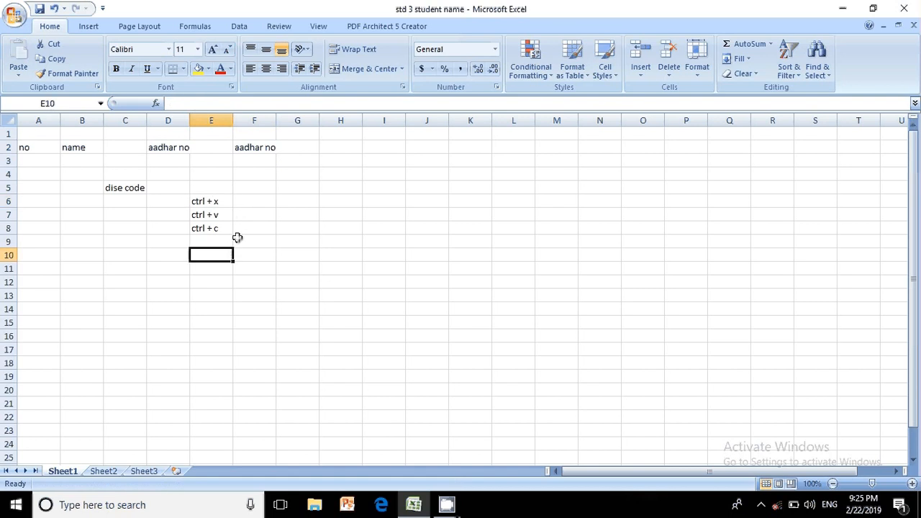
pyautogui.click(244, 226)
pyautogui.write('copy')
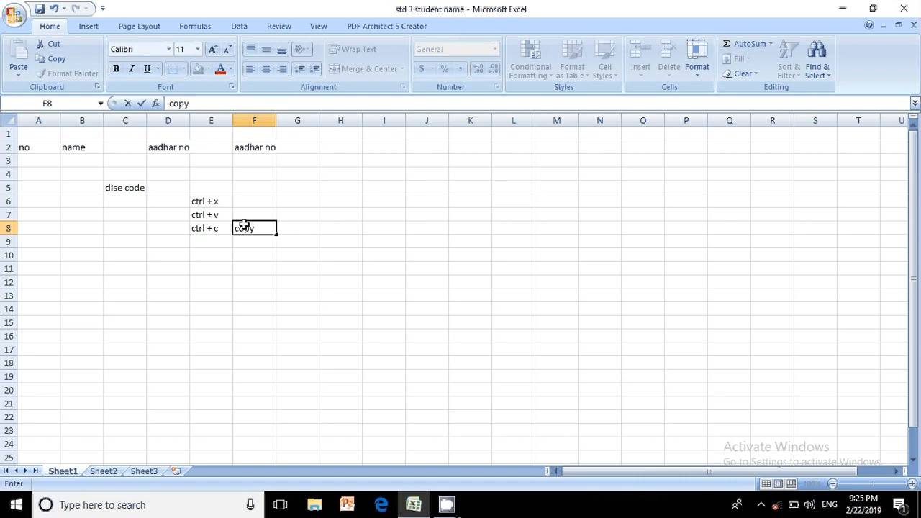
pyautogui.press('Up')
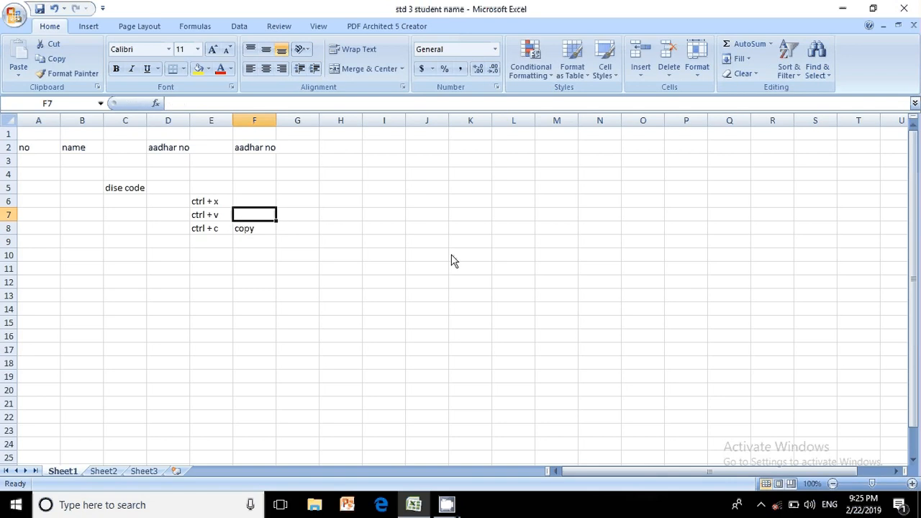
pyautogui.write('paste')
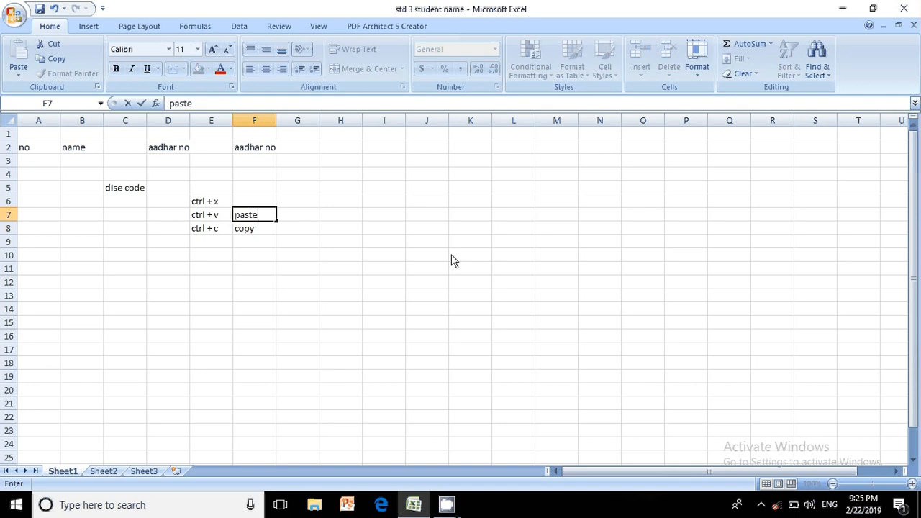
pyautogui.press('Return')
pyautogui.press('Up')
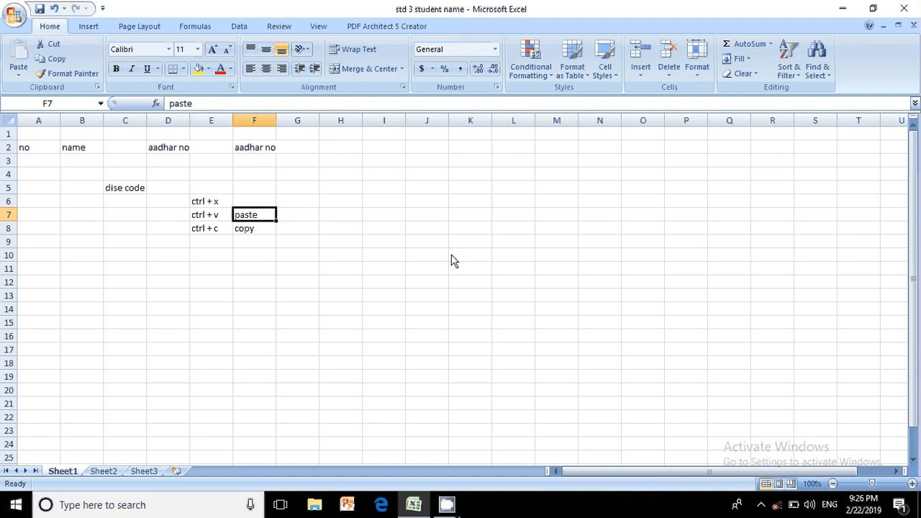
pyautogui.press('Up')
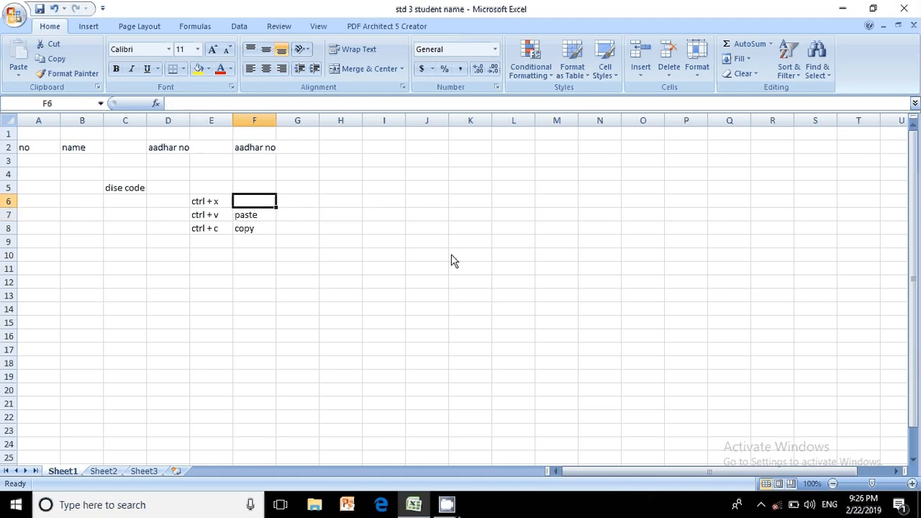
pyautogui.write('cut')
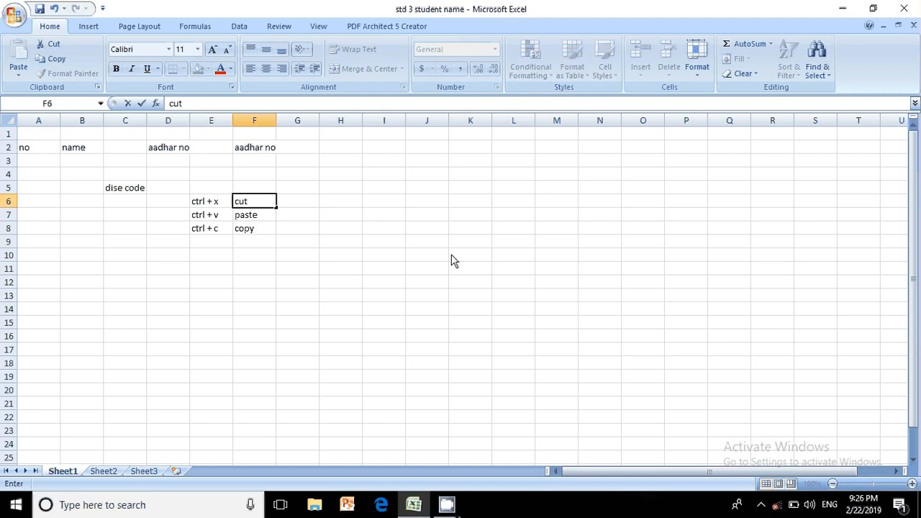
pyautogui.press('Return')
pyautogui.press('Up')
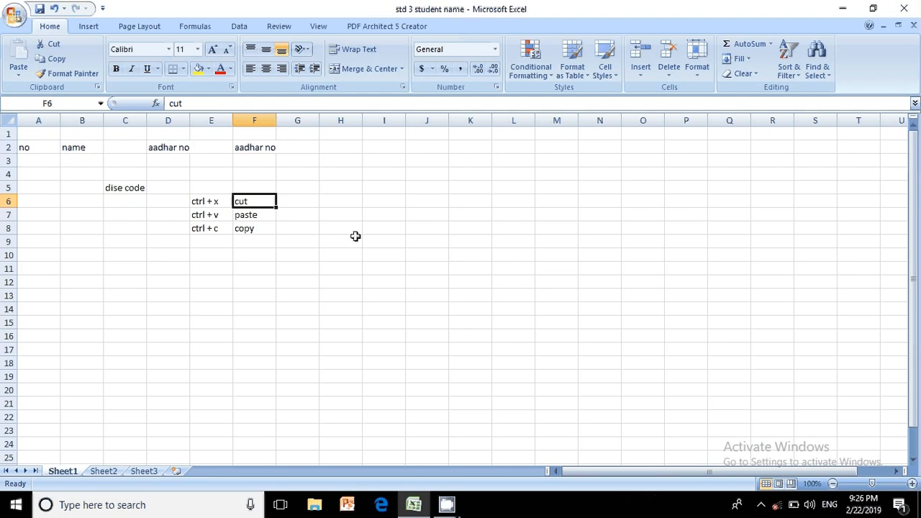
# Move the "name" header from cell B2 to B5 by cutting and pasting it
pyautogui.click(256, 231)
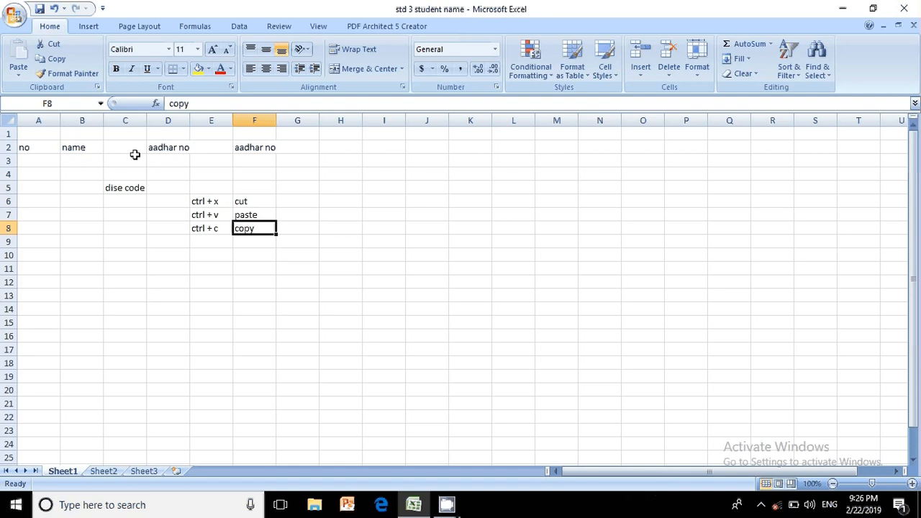
pyautogui.click(81, 148)
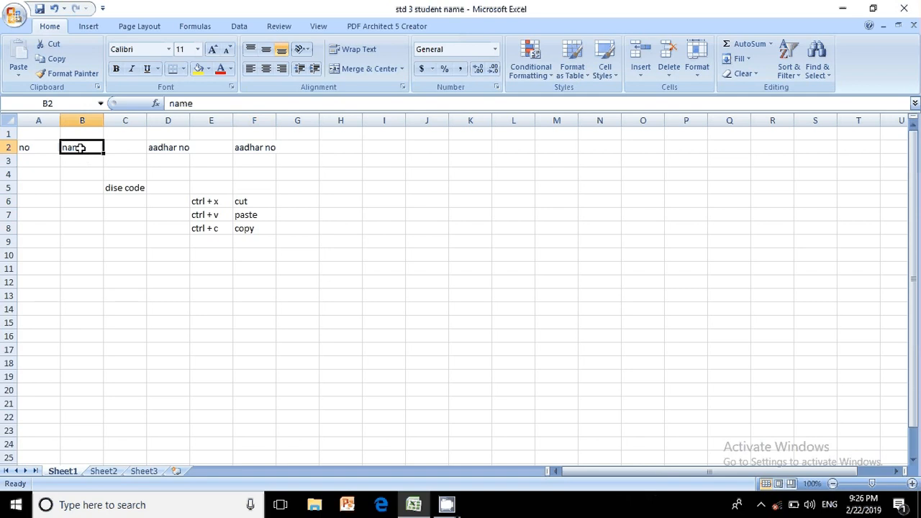
pyautogui.hotkey('ctrl', 'c')
pyautogui.click(81, 187)
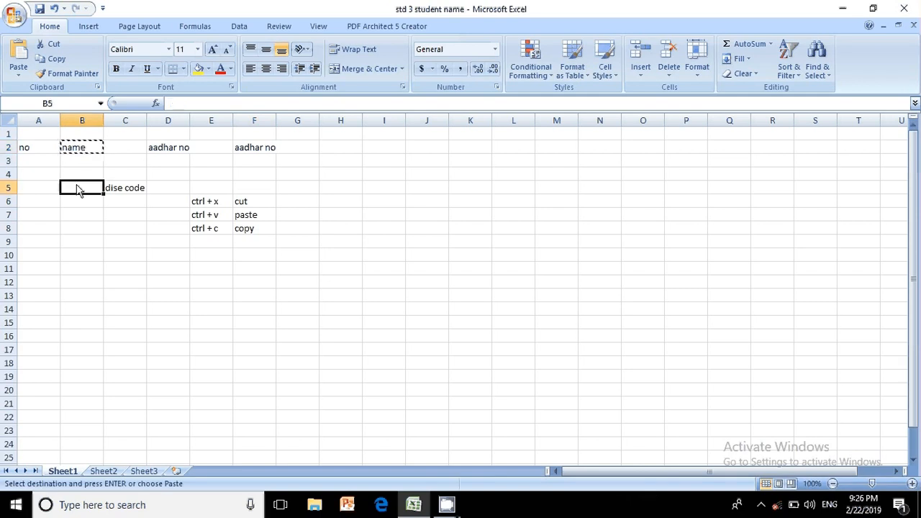
pyautogui.press('Return')
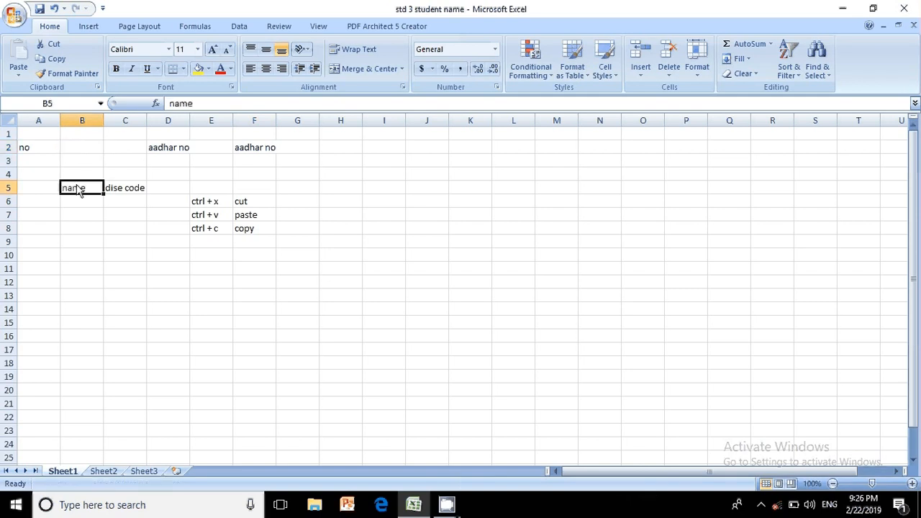
# Copy the "no" header from cell A2 into A5, beside the "name" header
pyautogui.click(79, 146)
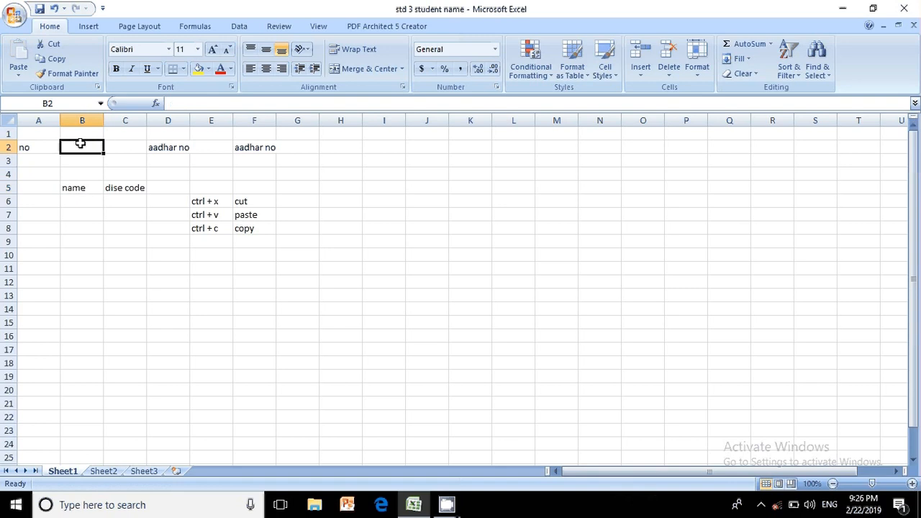
pyautogui.click(86, 190)
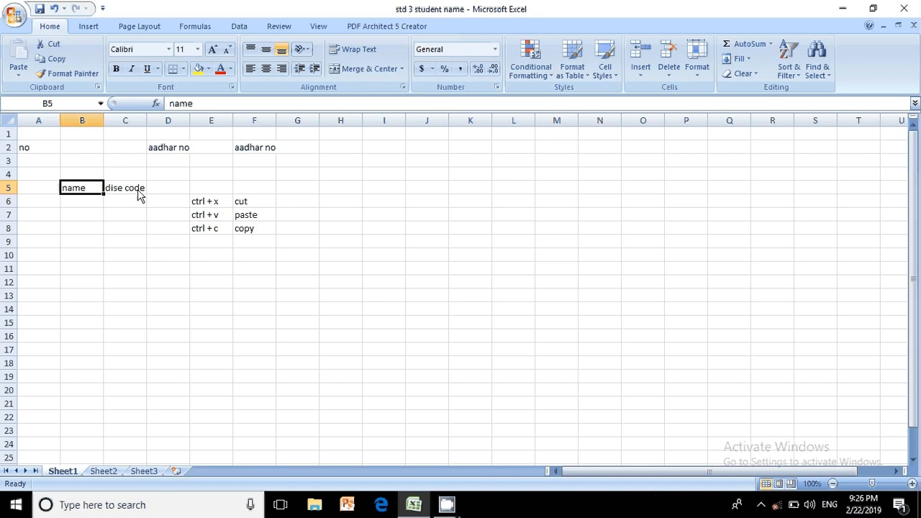
pyautogui.click(33, 152)
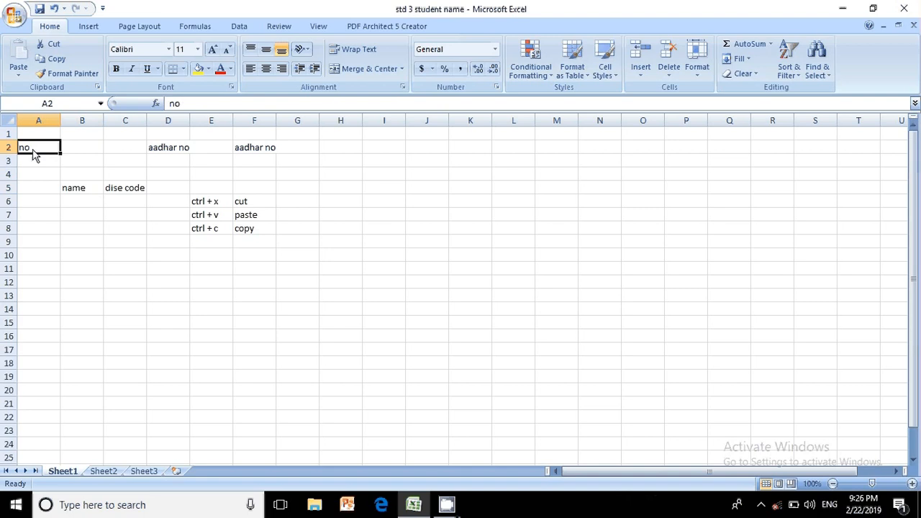
pyautogui.hotkey('ctrl', 'c')
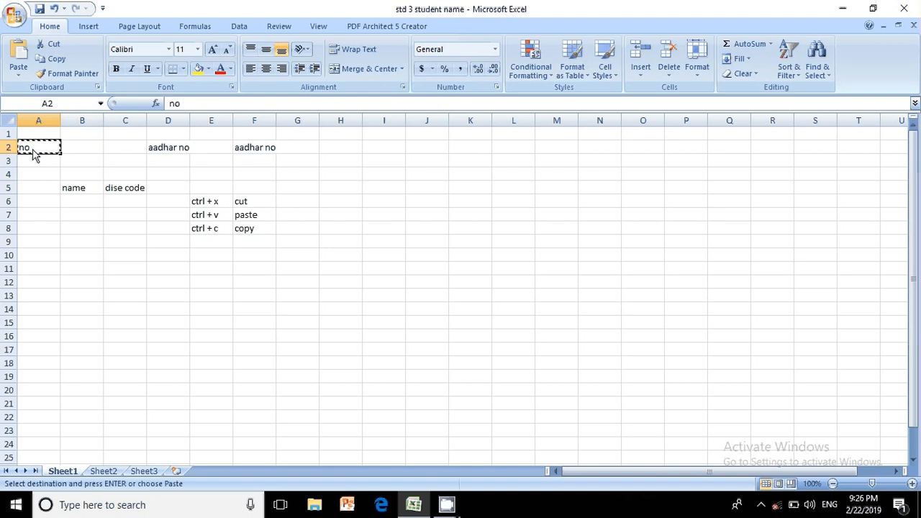
pyautogui.click(40, 192)
pyautogui.hotkey('ctrl', 'v')
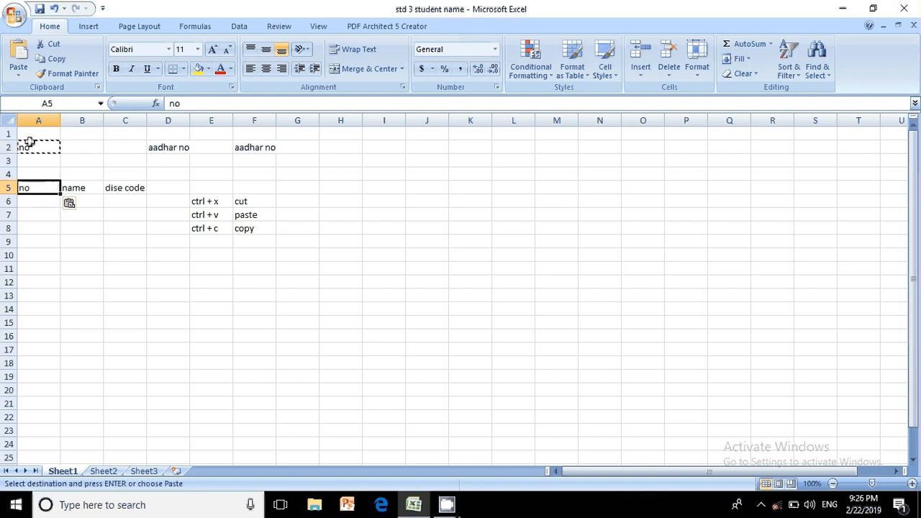
pyautogui.hotkey('ctrl', 'Home')
pyautogui.click(25, 187)
pyautogui.click(136, 269)
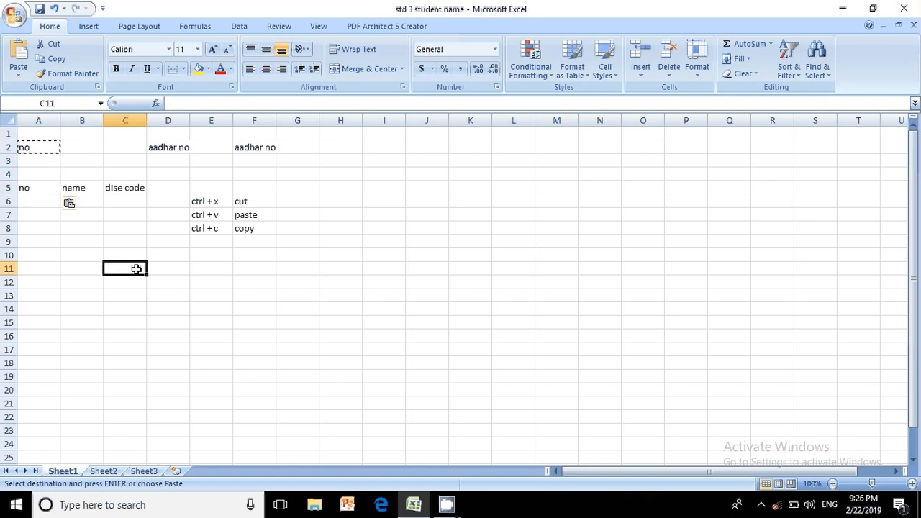
pyautogui.click(195, 204)
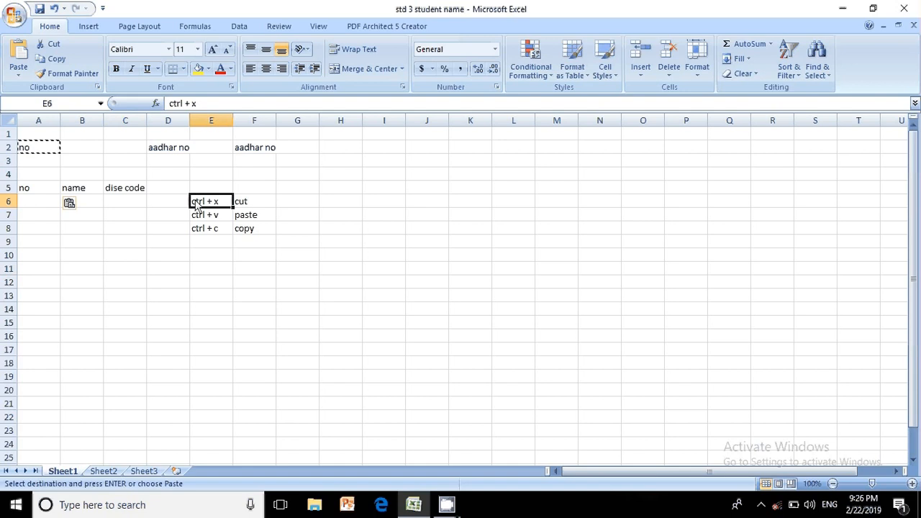
pyautogui.moveTo(195, 204); pyautogui.dragTo(254, 228)
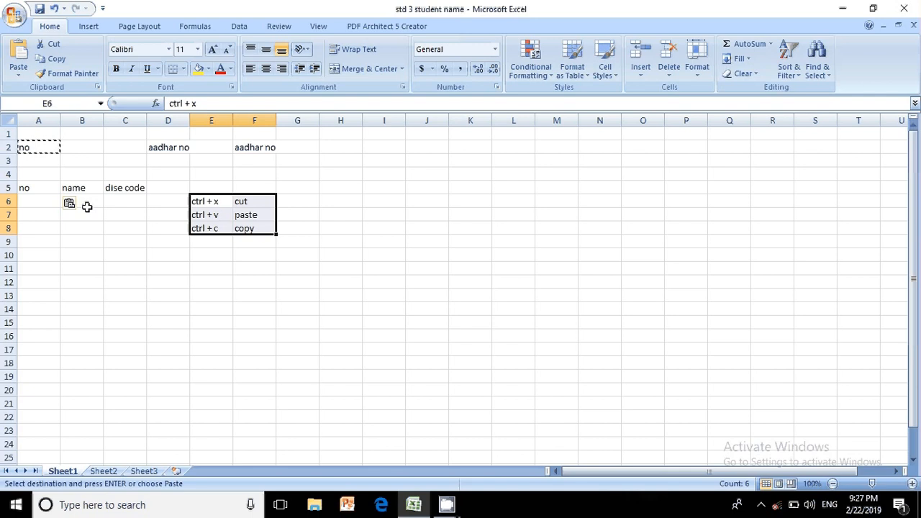
pyautogui.click(165, 238)
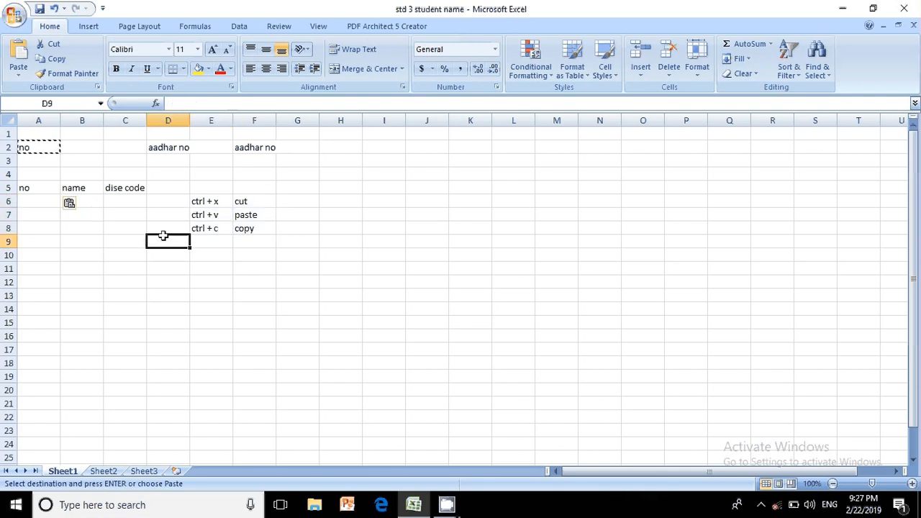
pyautogui.click(141, 175)
pyautogui.press('Up')
pyautogui.press('Up')
pyautogui.press('Up')
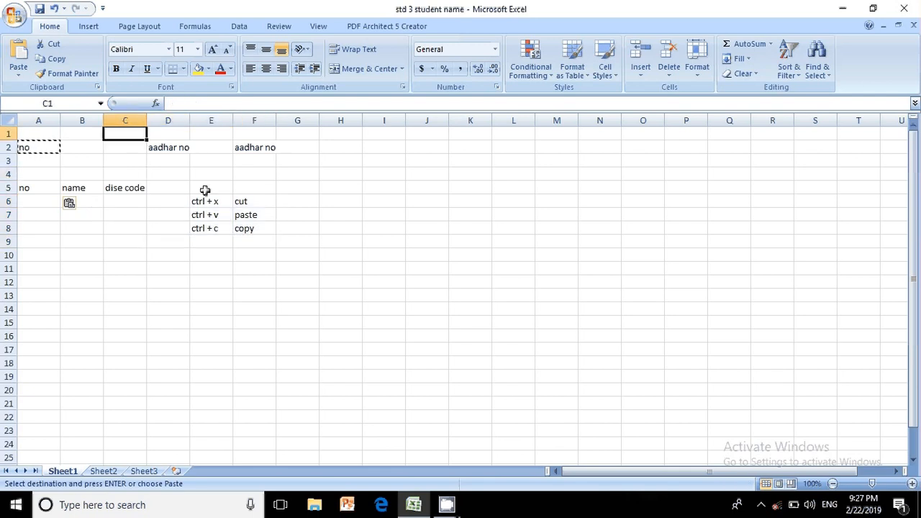
pyautogui.doubleClick(205, 190)
pyautogui.click(335, 336)
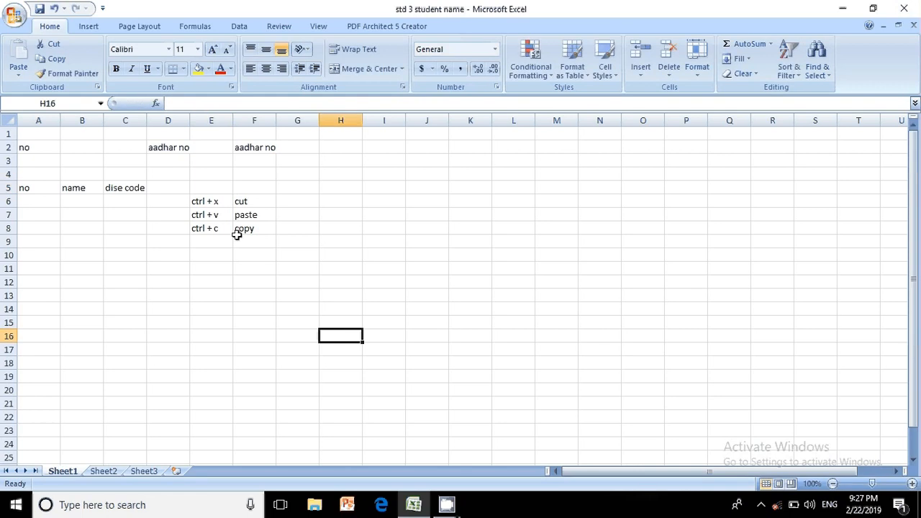
# Copy the block of shortcut notes in E6:F8 and paste it starting at cell M1
pyautogui.click(206, 200)
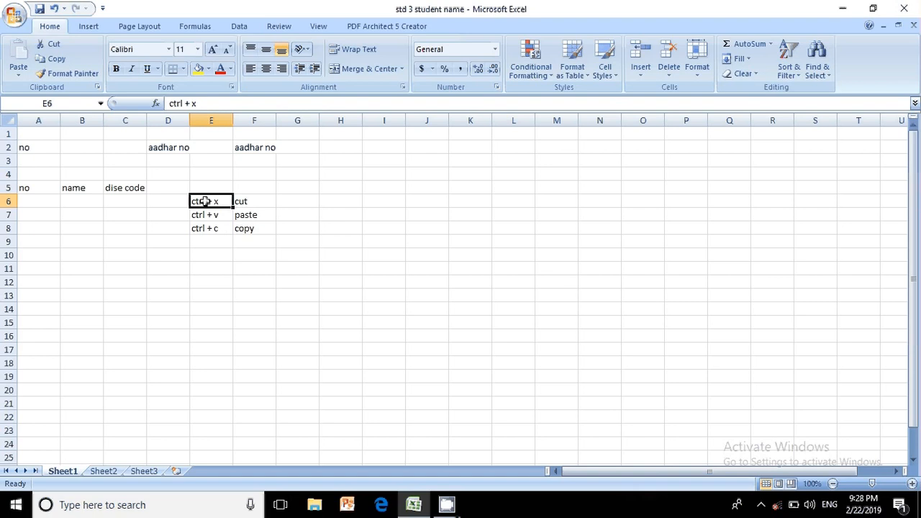
pyautogui.moveTo(205, 201); pyautogui.dragTo(237, 228)
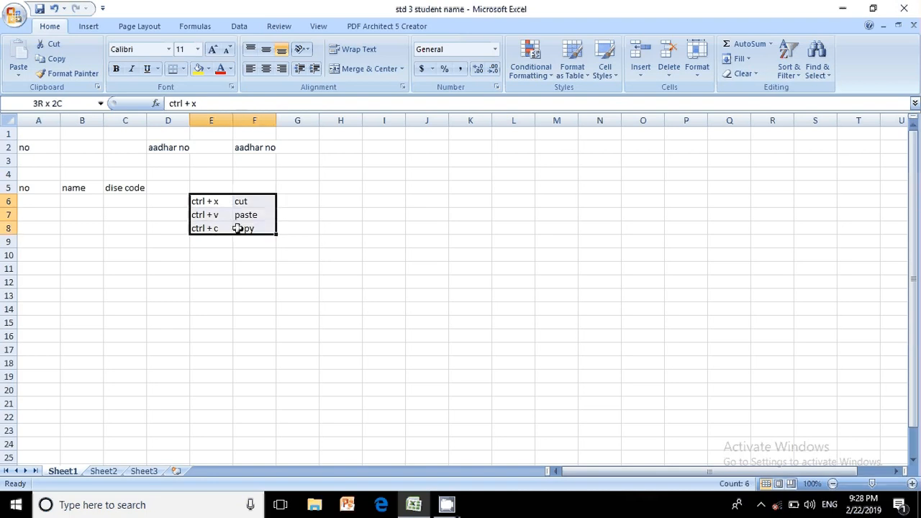
pyautogui.moveTo(238, 228); pyautogui.dragTo(237, 229)
pyautogui.hotkey('ctrl', 'x')
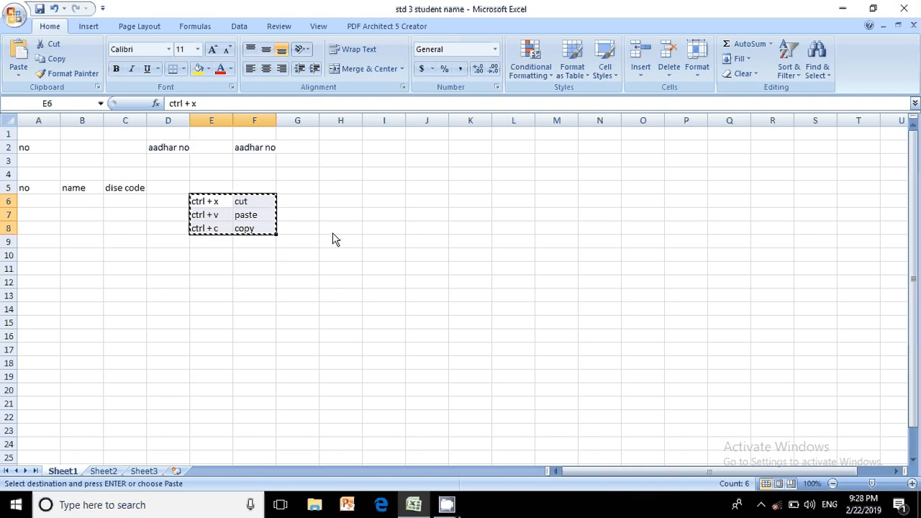
pyautogui.click(561, 138)
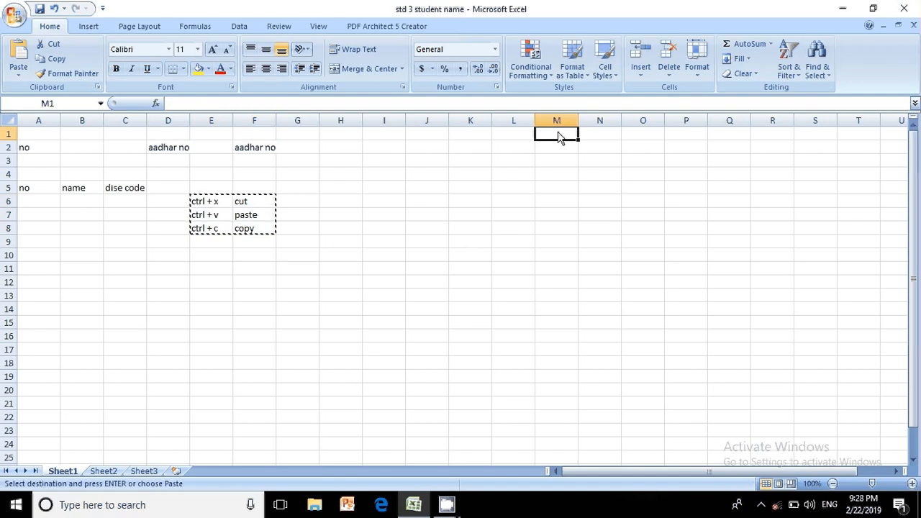
pyautogui.hotkey('ctrl', 'v')
pyautogui.click(448, 209)
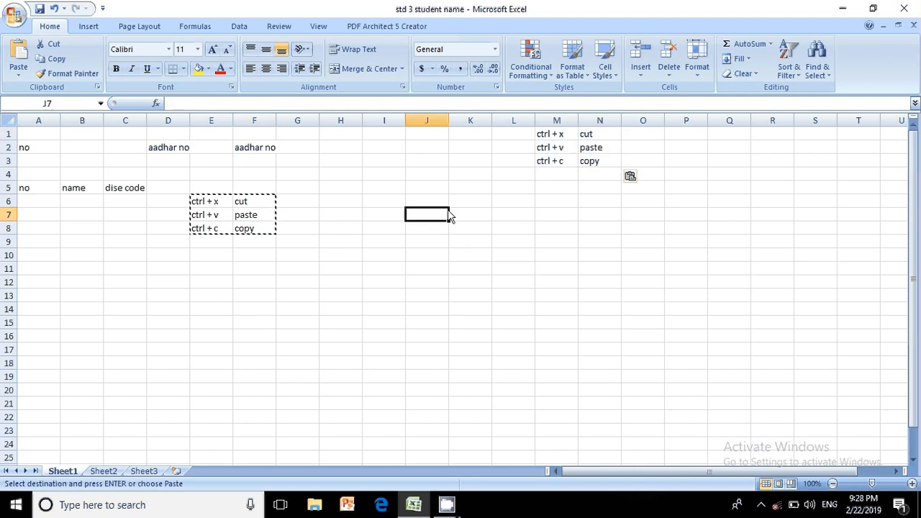
pyautogui.click(324, 203)
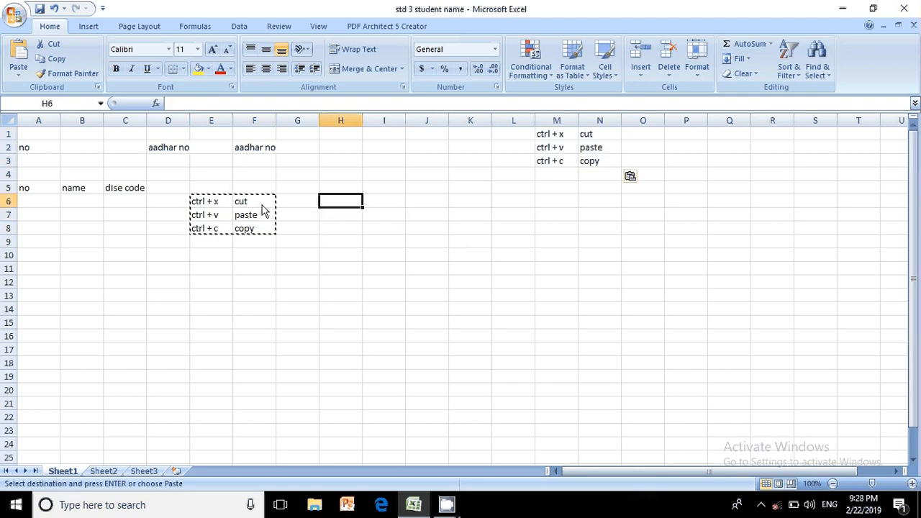
# Paste further copies of the shortcut notes block starting at cells I9, G12, M7, I3, D11 and B11
pyautogui.click(392, 241)
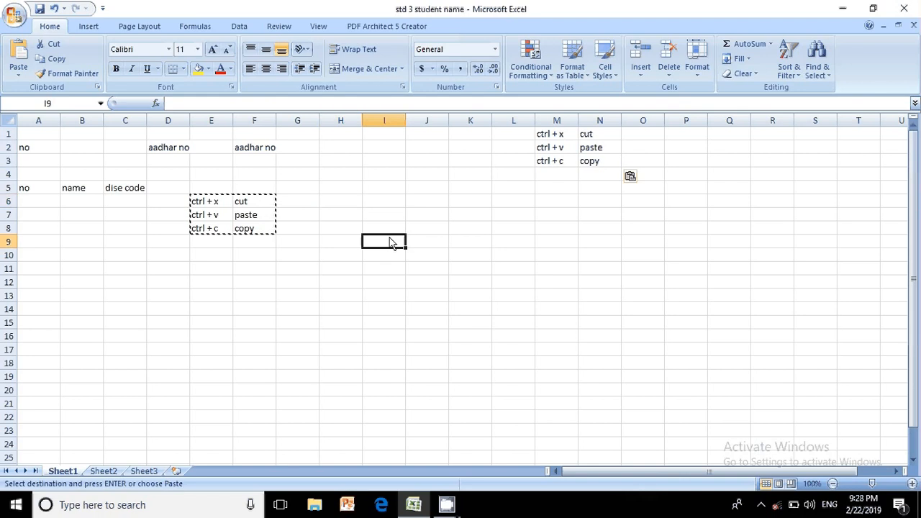
pyautogui.hotkey('ctrl', 'v')
pyautogui.click(282, 275)
pyautogui.hotkey('ctrl', 'v')
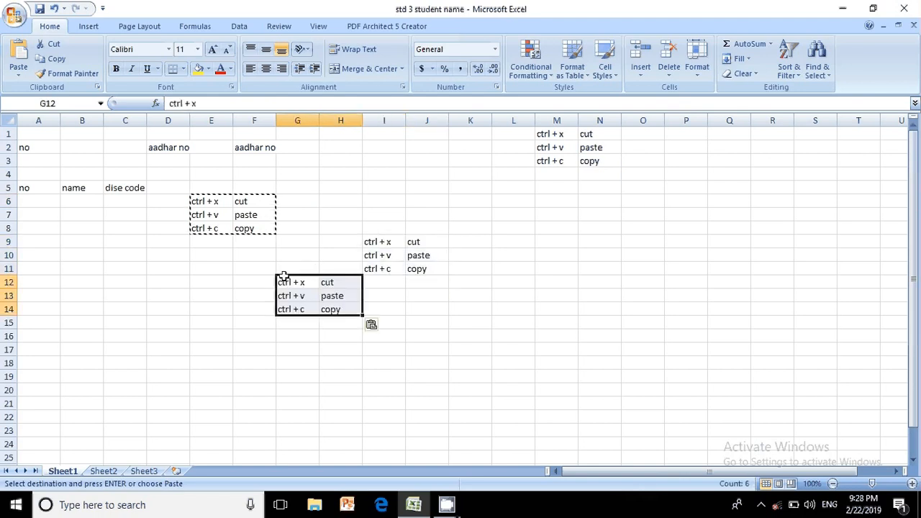
pyautogui.click(573, 211)
pyautogui.hotkey('ctrl', 'v')
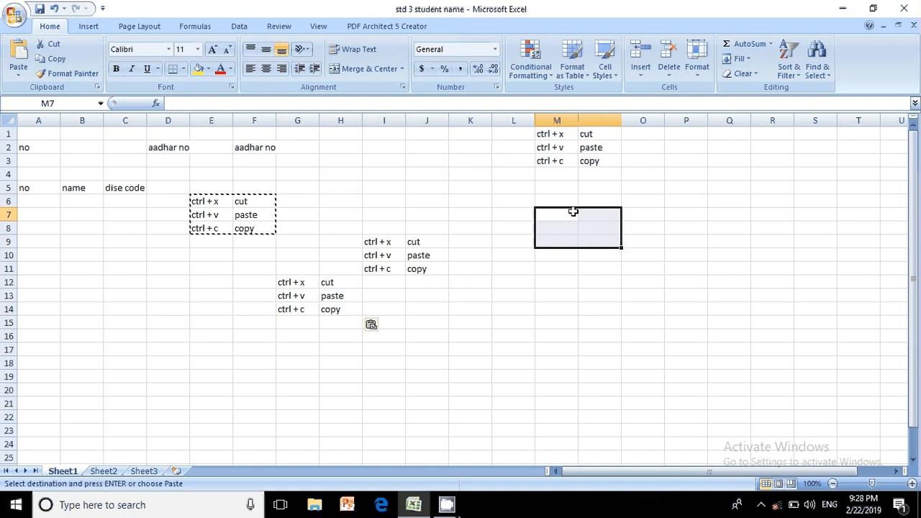
pyautogui.click(387, 159)
pyautogui.hotkey('ctrl', 'v')
pyautogui.click(154, 269)
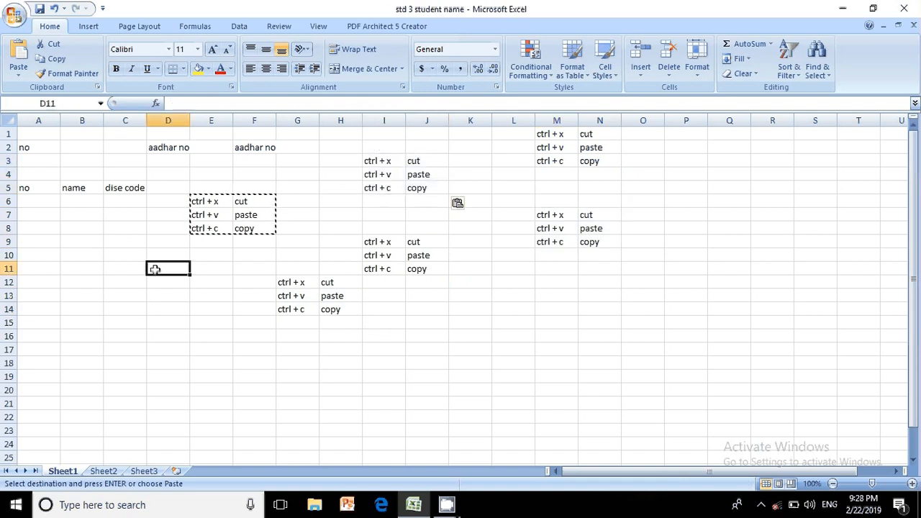
pyautogui.hotkey('ctrl', 'v')
pyautogui.click(68, 269)
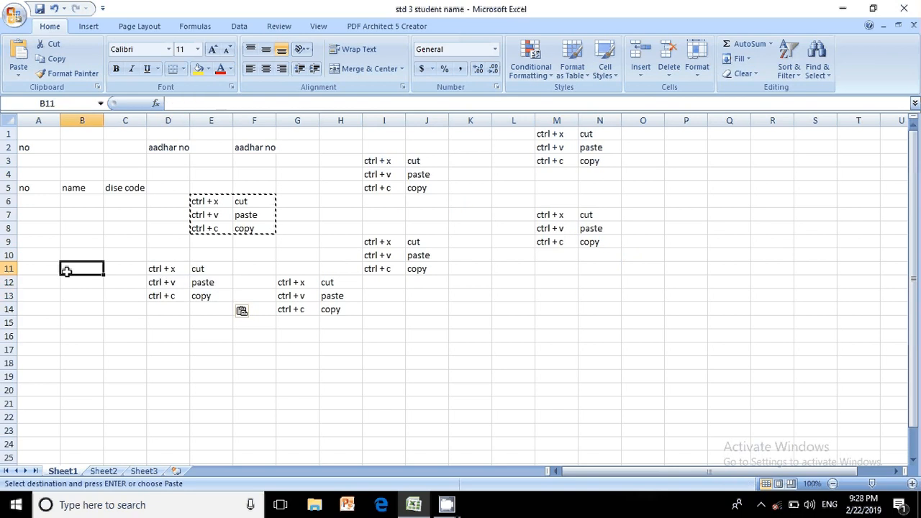
pyautogui.hotkey('ctrl', 'v')
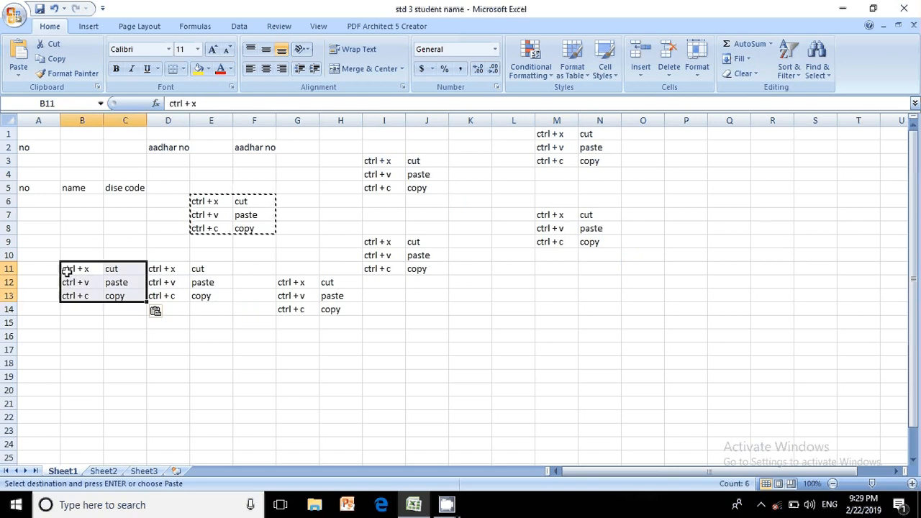
# Move the shortcut notes block from B11:C13 to M11 by cutting and pasting it
pyautogui.hotkey('ctrl', 'c')
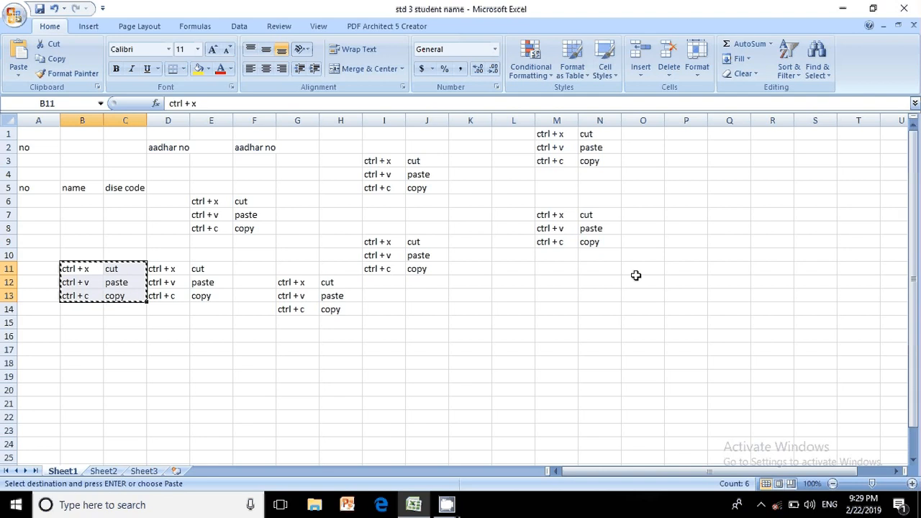
pyautogui.click(567, 270)
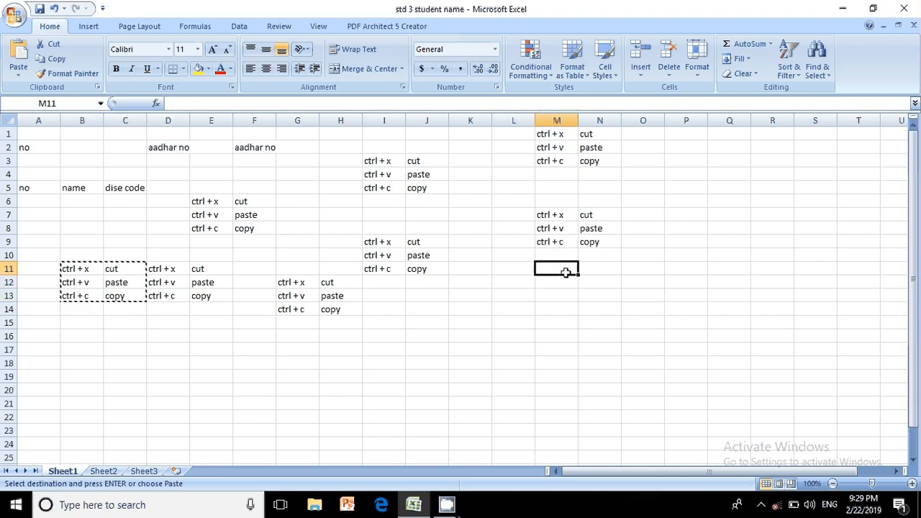
pyautogui.hotkey('ctrl', 'v')
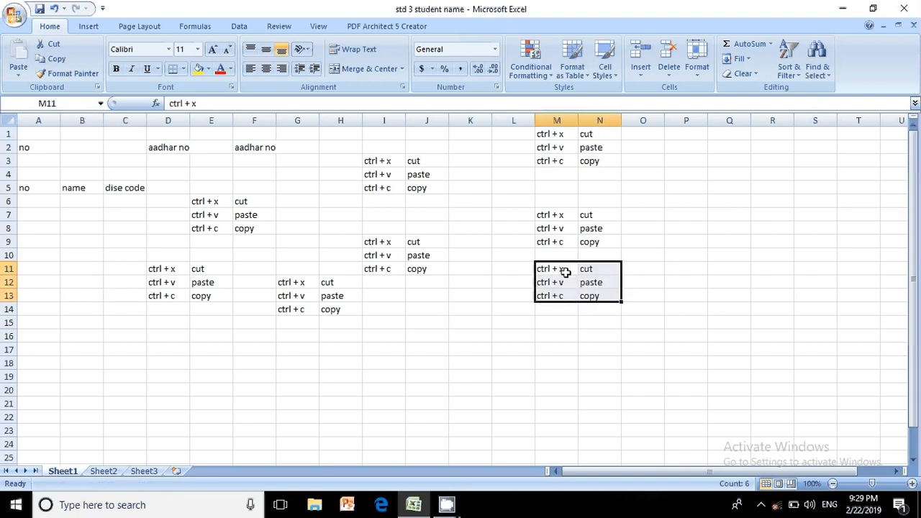